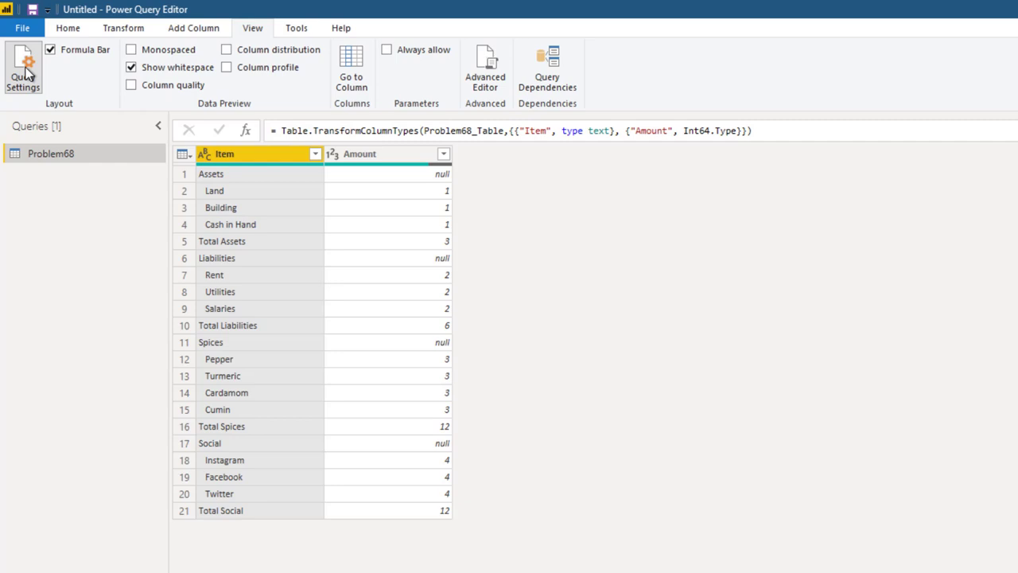
Filter Item with Does Not Contain on Total Assets, then shorten the formula text to "Total"
{"action": "right_click", "coordinate": [259, 241]}
{"action": "mouse_move", "coordinate": [308, 272]}
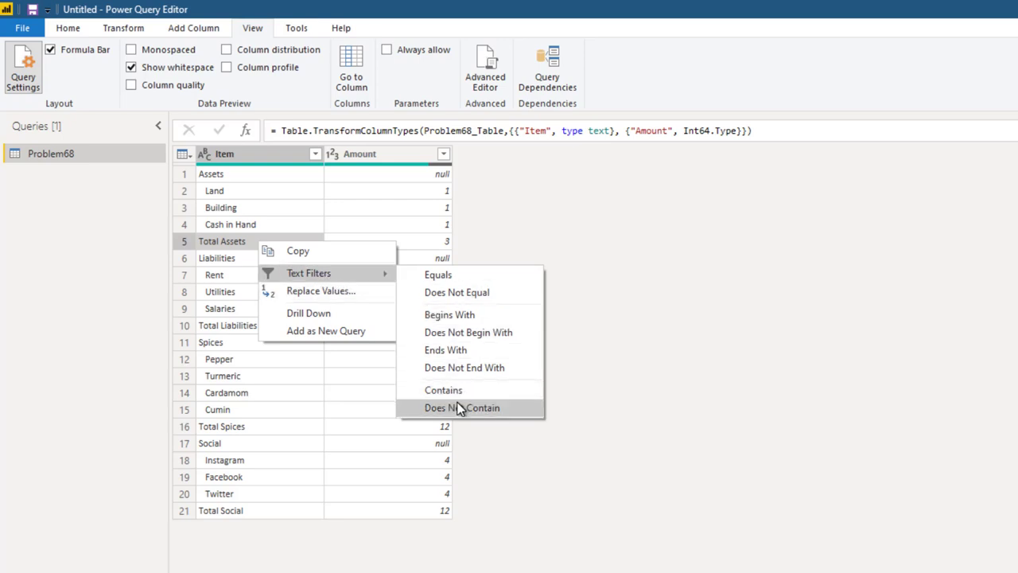
{"action": "left_click", "coordinate": [460, 408]}
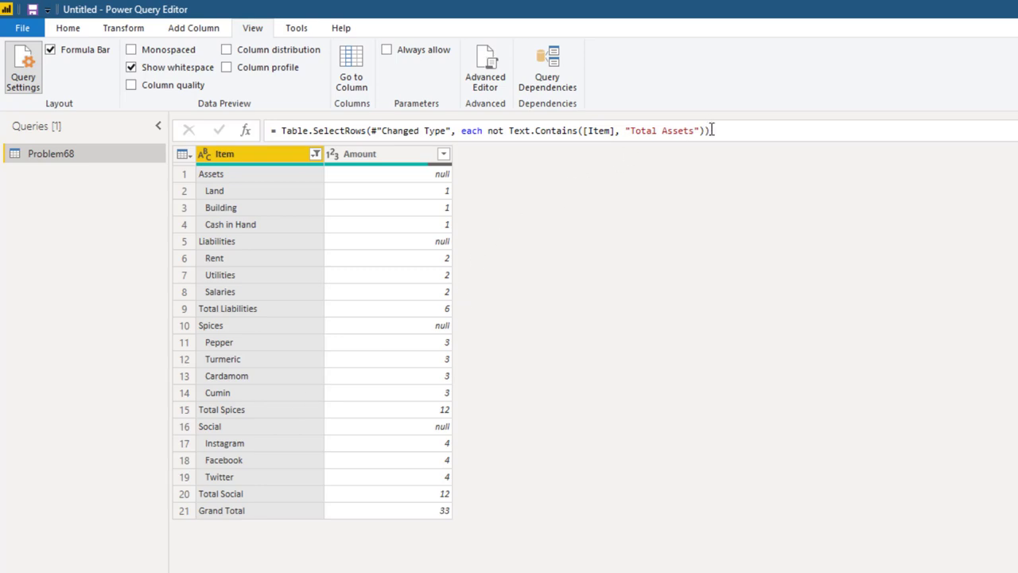
{"action": "left_click", "coordinate": [712, 129]}
{"action": "left_click", "coordinate": [660, 130]}
{"action": "key", "text": "Delete"}
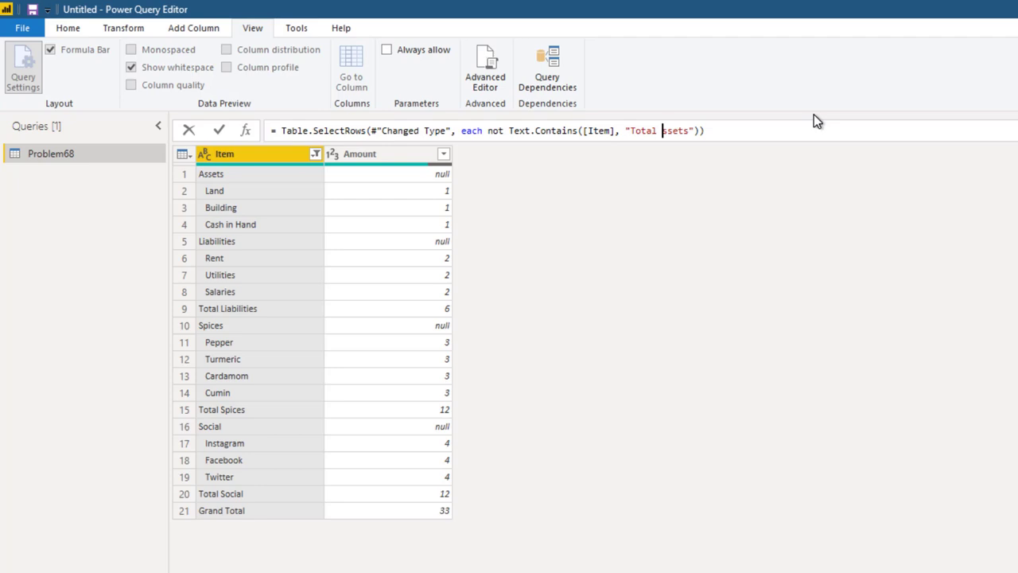
{"action": "key", "text": "Delete"}
{"action": "key", "text": "Delete"}
{"action": "key", "text": "Delete"}
{"action": "key", "text": "Delete"}
{"action": "key", "text": "Delete"}
{"action": "key", "text": "BackSpace"}
{"action": "key", "text": "Return"}
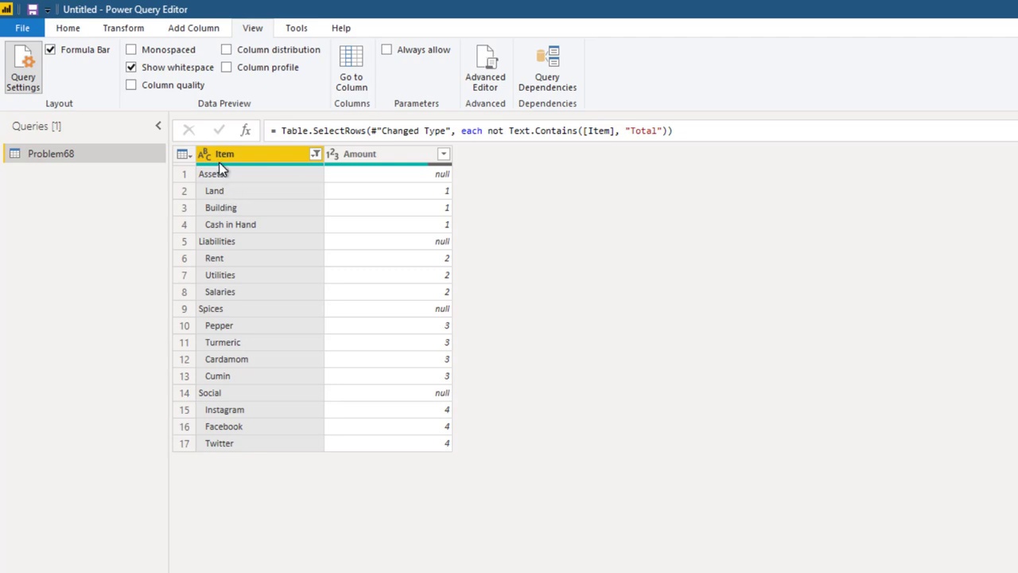
Start a conditional column Category testing whether Item does not begin with a space
{"action": "left_click", "coordinate": [204, 30]}
{"action": "left_click", "coordinate": [201, 54]}
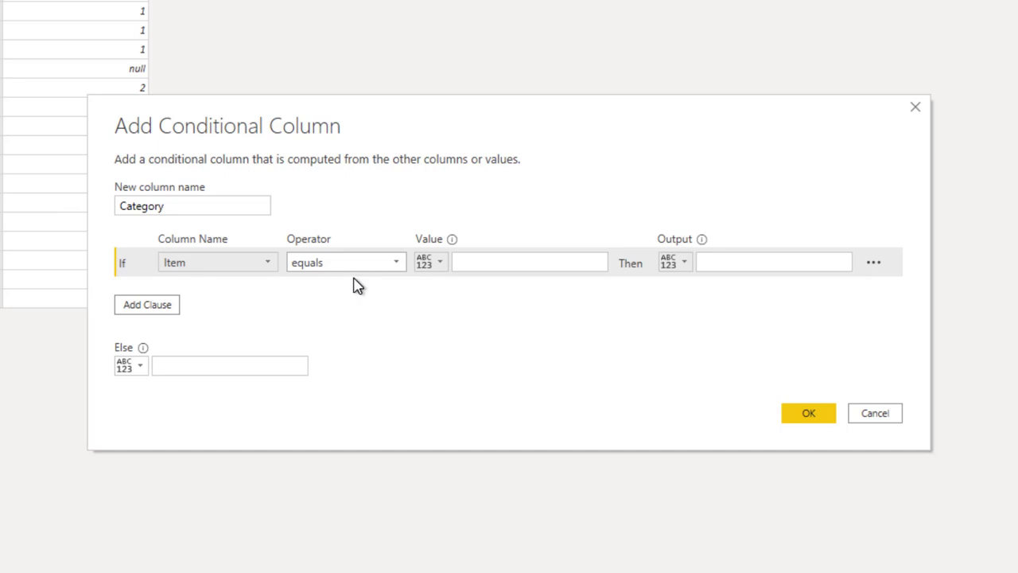
{"action": "left_click", "coordinate": [356, 262]}
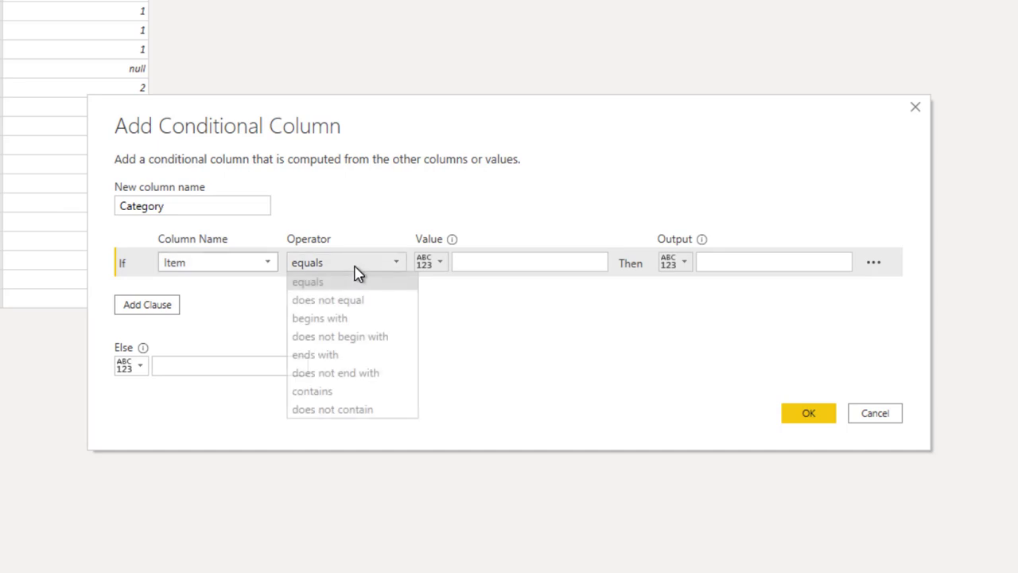
{"action": "left_click", "coordinate": [350, 336]}
{"action": "left_click", "coordinate": [468, 263]}
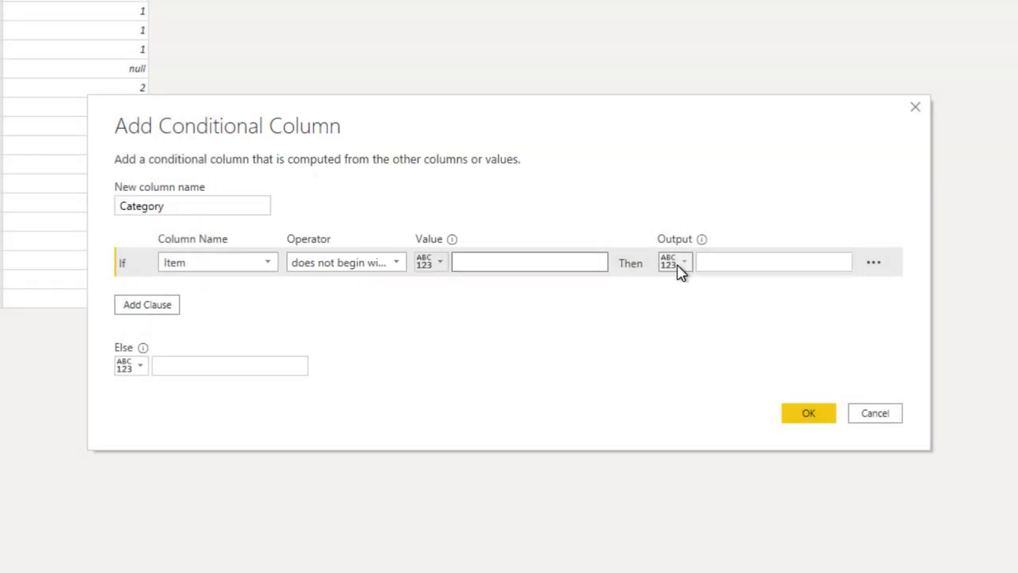
Set the output to the Item column value when the condition holds, otherwise blank
{"action": "left_click", "coordinate": [679, 271]}
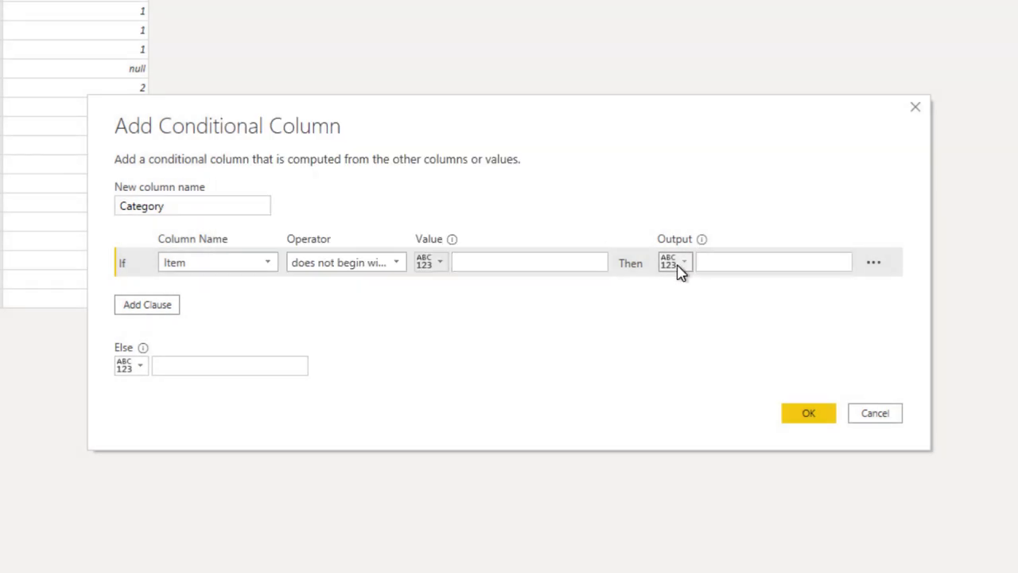
{"action": "left_click", "coordinate": [679, 265]}
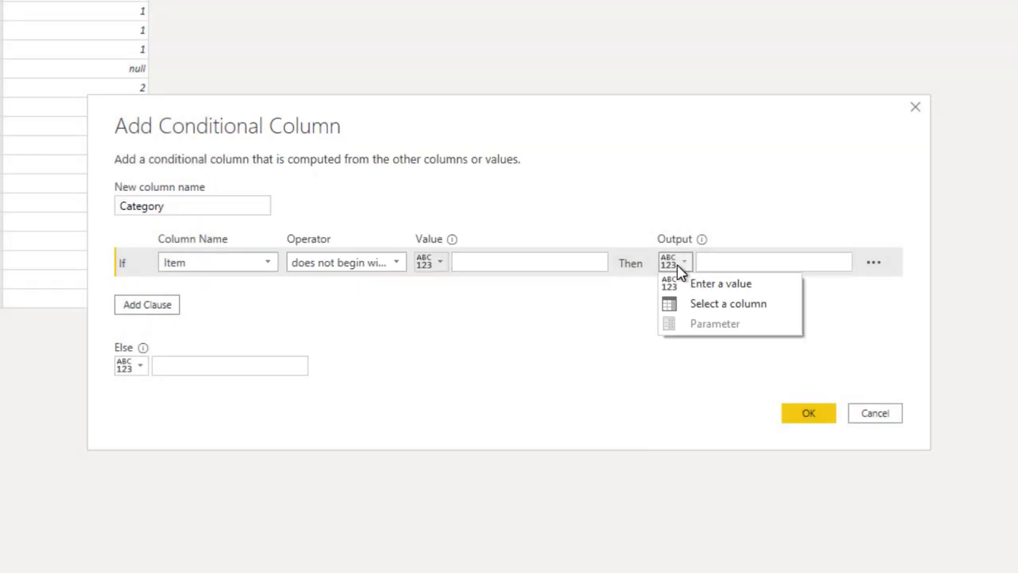
{"action": "left_click", "coordinate": [725, 304]}
{"action": "left_click", "coordinate": [730, 264]}
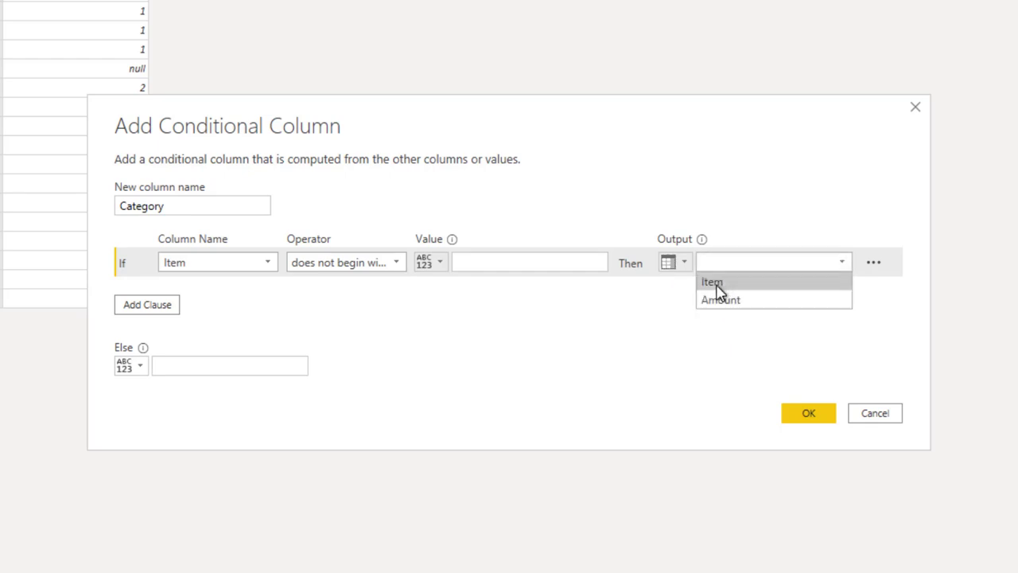
{"action": "left_click", "coordinate": [721, 283]}
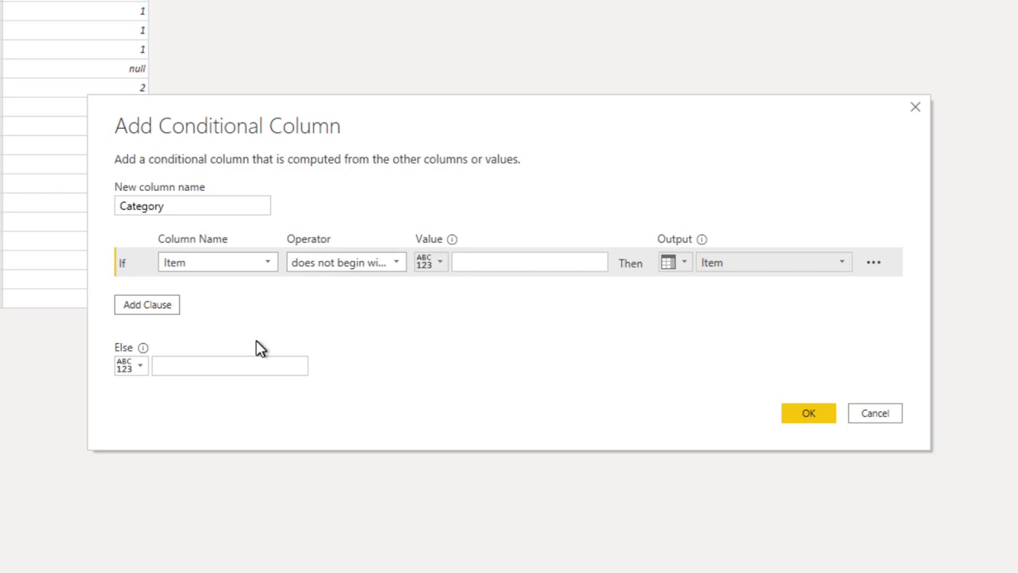
{"action": "left_click", "coordinate": [209, 363]}
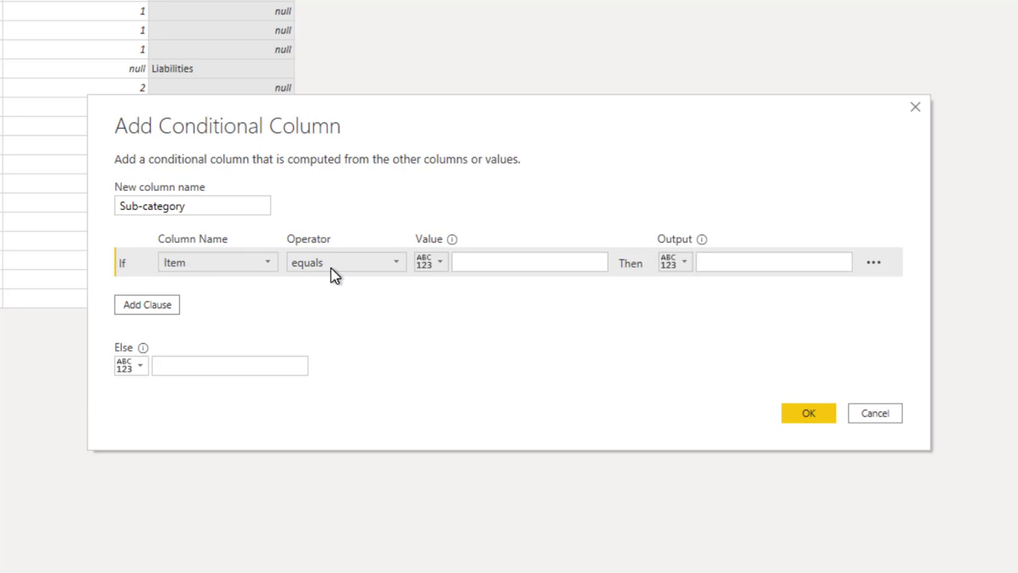
Create the Sub-category column: if Item begins with indentation spaces, output Item, else blank
{"action": "left_click", "coordinate": [332, 264]}
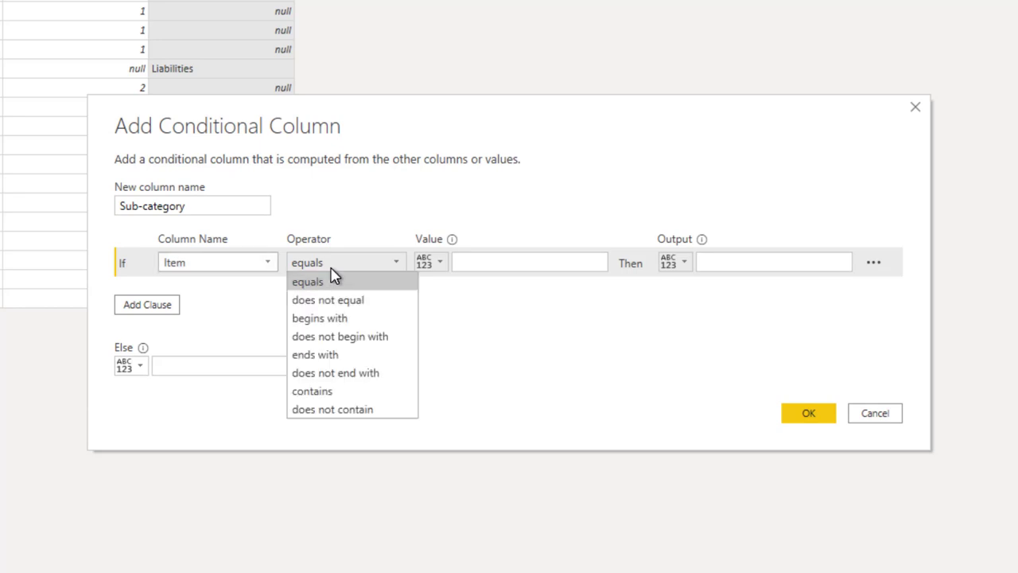
{"action": "left_click", "coordinate": [320, 318]}
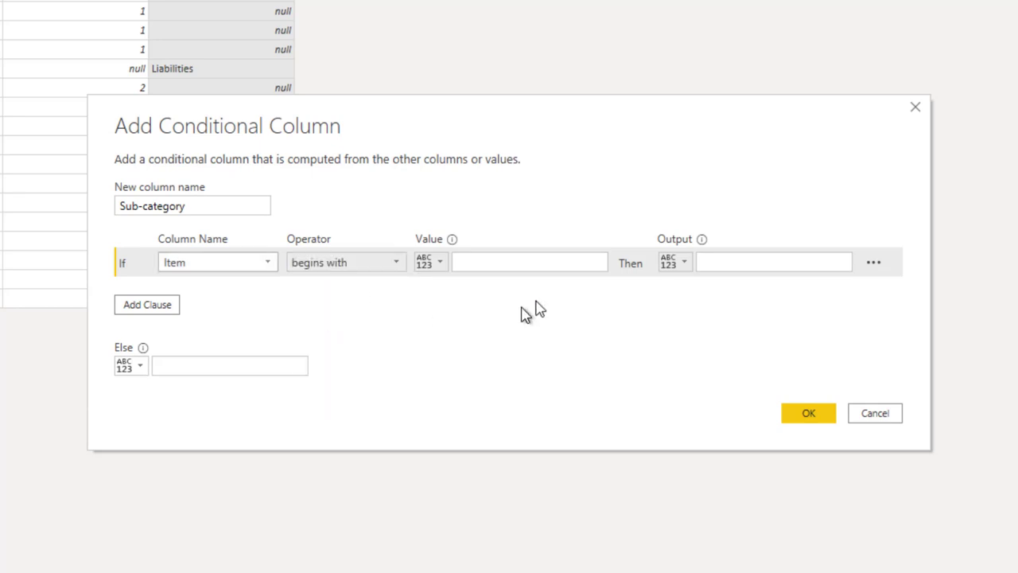
{"action": "left_click", "coordinate": [494, 261]}
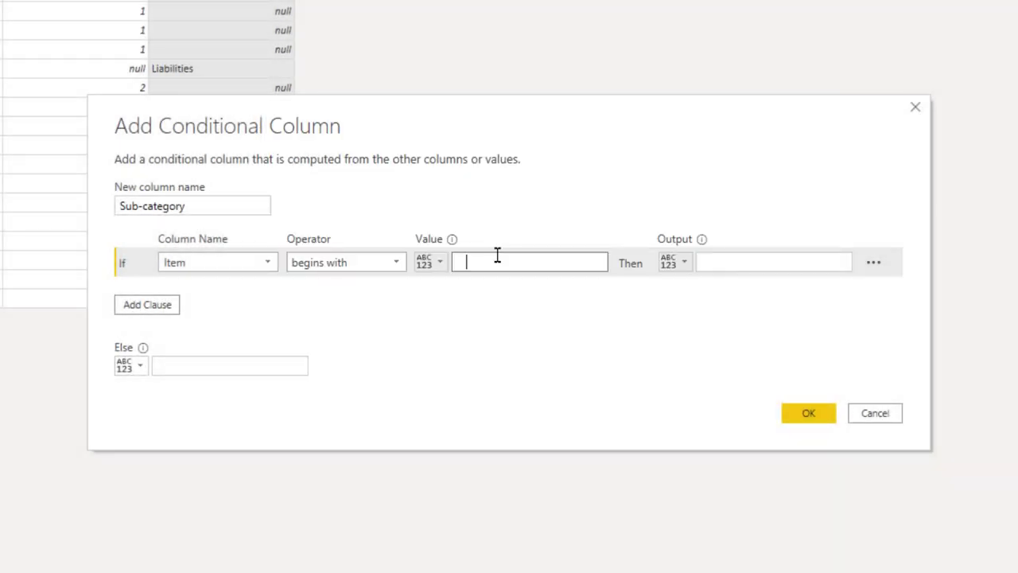
{"action": "left_click", "coordinate": [680, 264]}
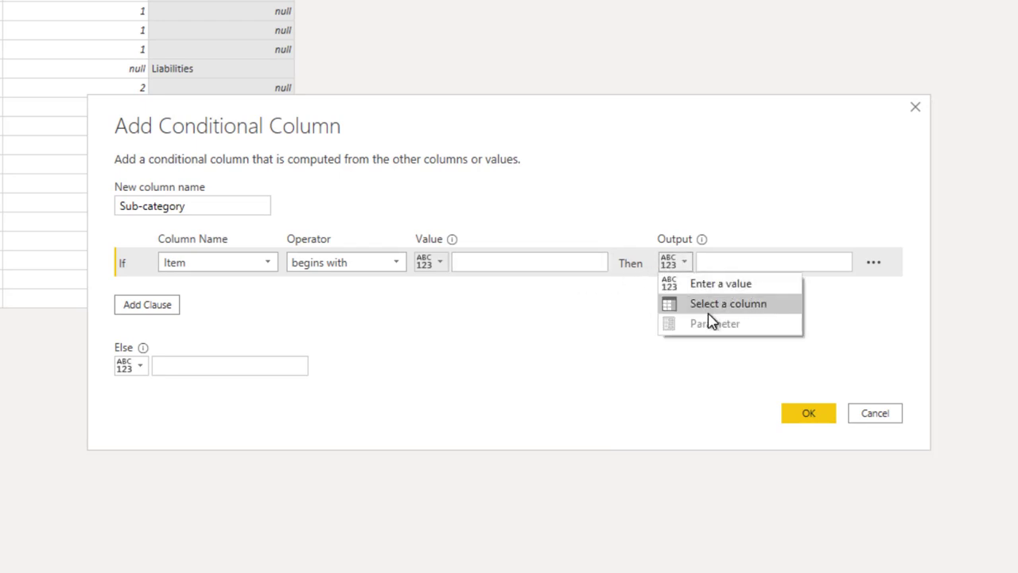
{"action": "left_click", "coordinate": [728, 303]}
{"action": "left_click", "coordinate": [743, 282]}
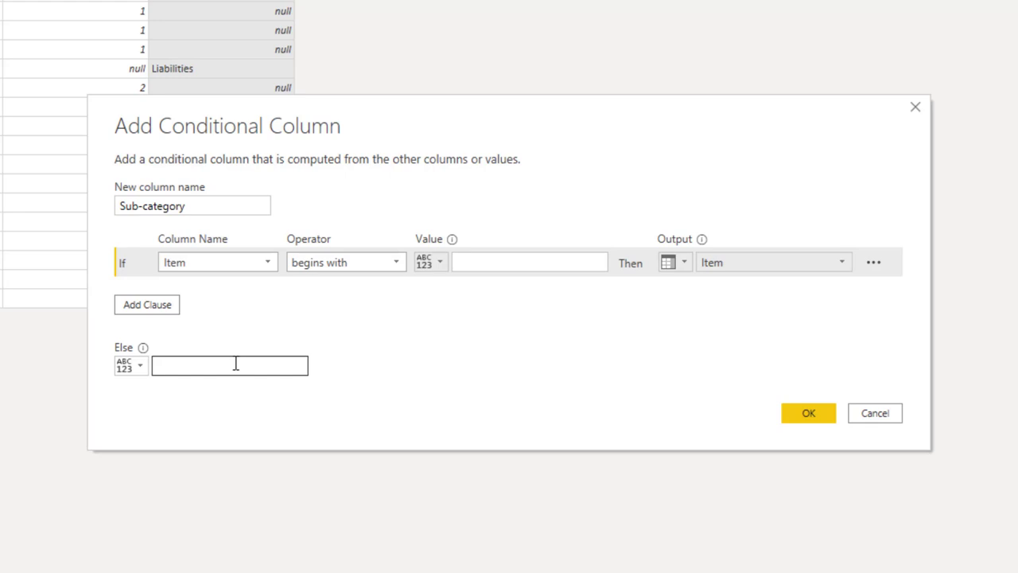
{"action": "left_click", "coordinate": [807, 412]}
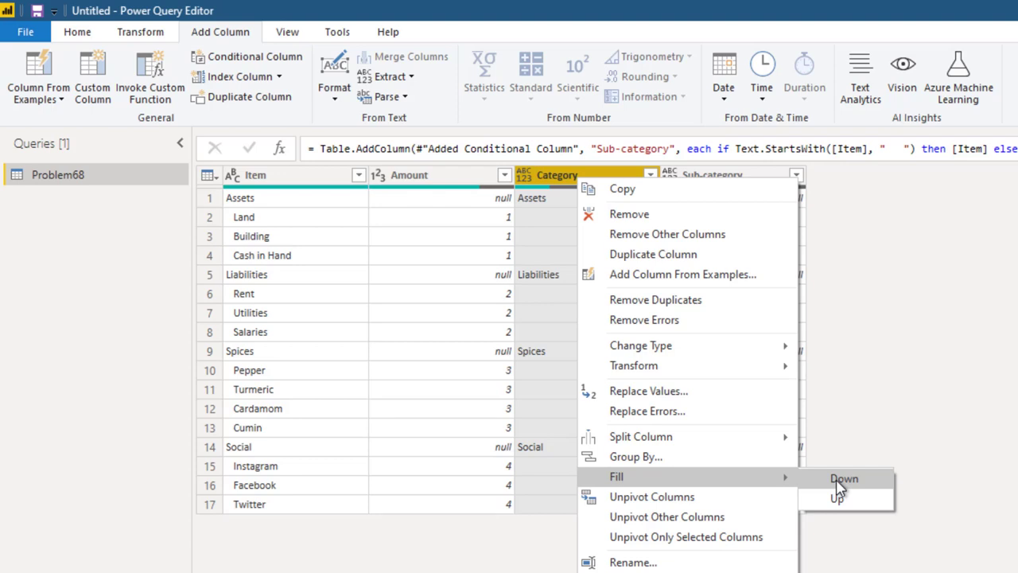
Fill Category down into the null rows and set its data type to Text
{"action": "left_click", "coordinate": [839, 480]}
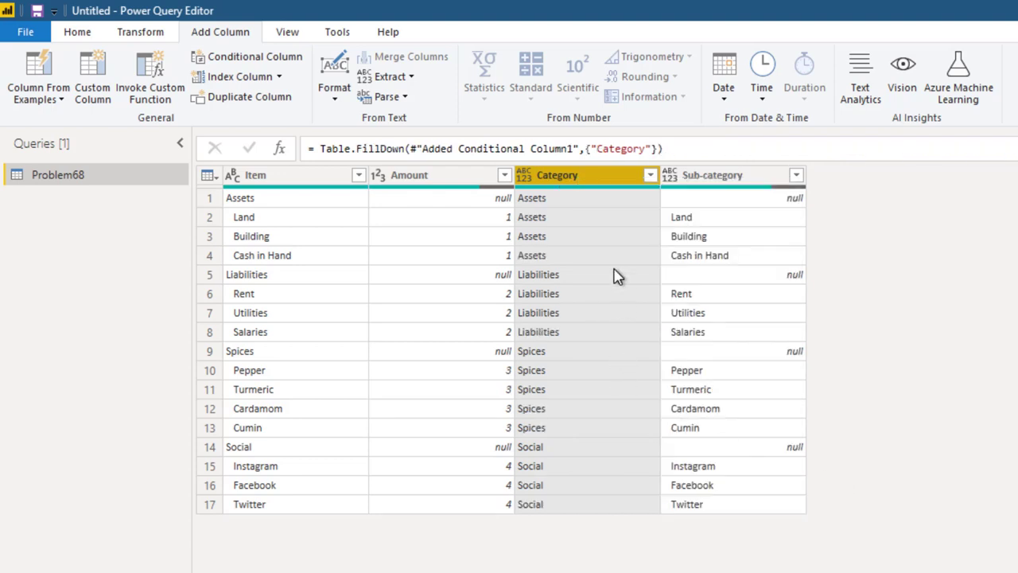
{"action": "left_click", "coordinate": [523, 175]}
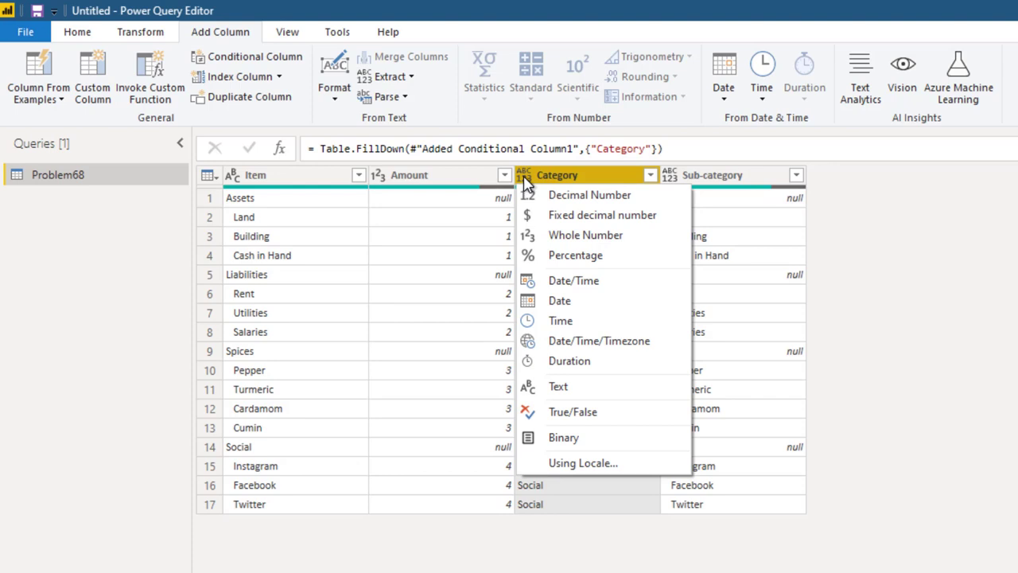
{"action": "left_click", "coordinate": [559, 385]}
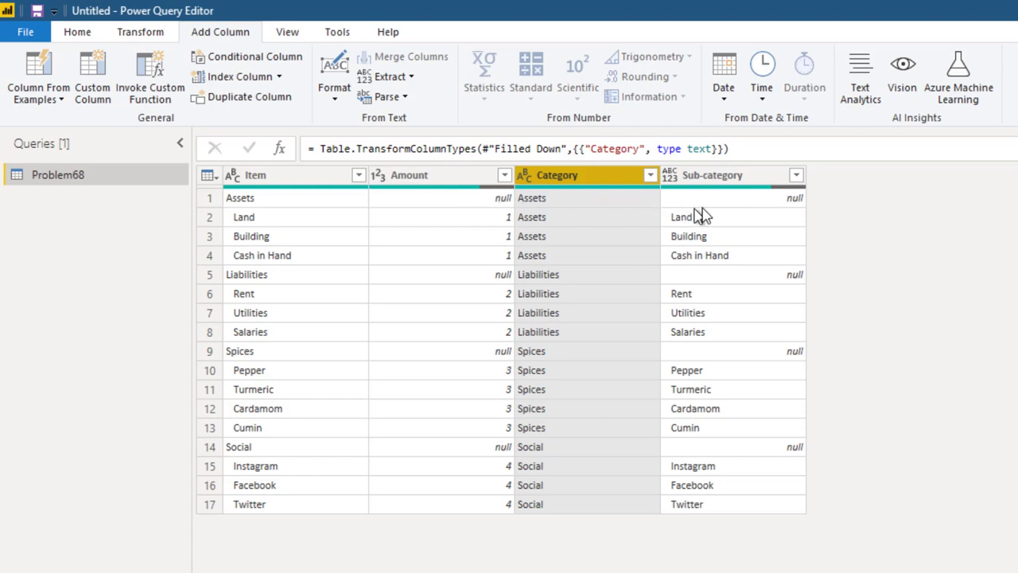
Filter out rows where Sub-category is null, dropping the heading rows
{"action": "left_click", "coordinate": [747, 205]}
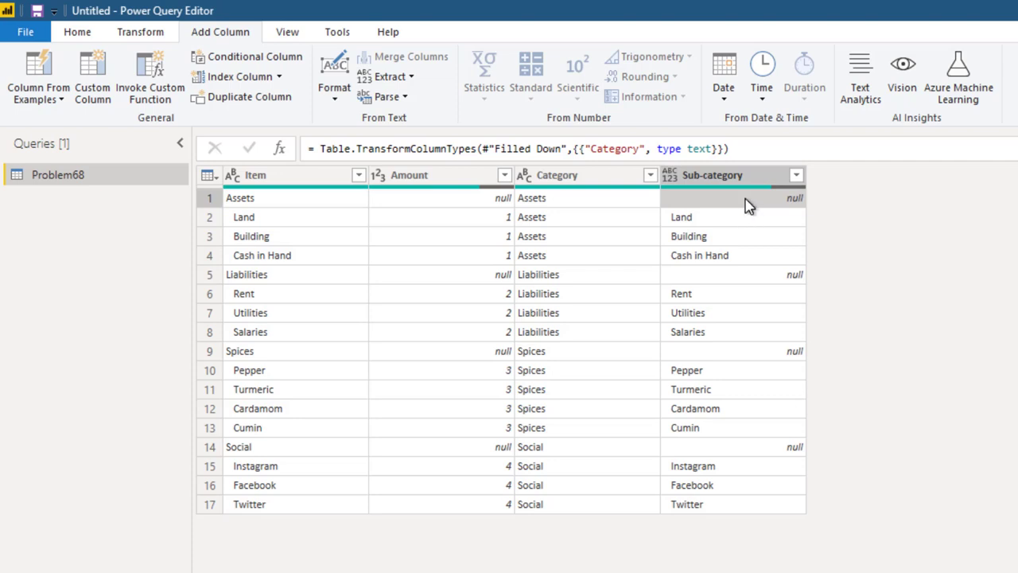
{"action": "right_click", "coordinate": [748, 205]}
{"action": "mouse_move", "coordinate": [698, 235]}
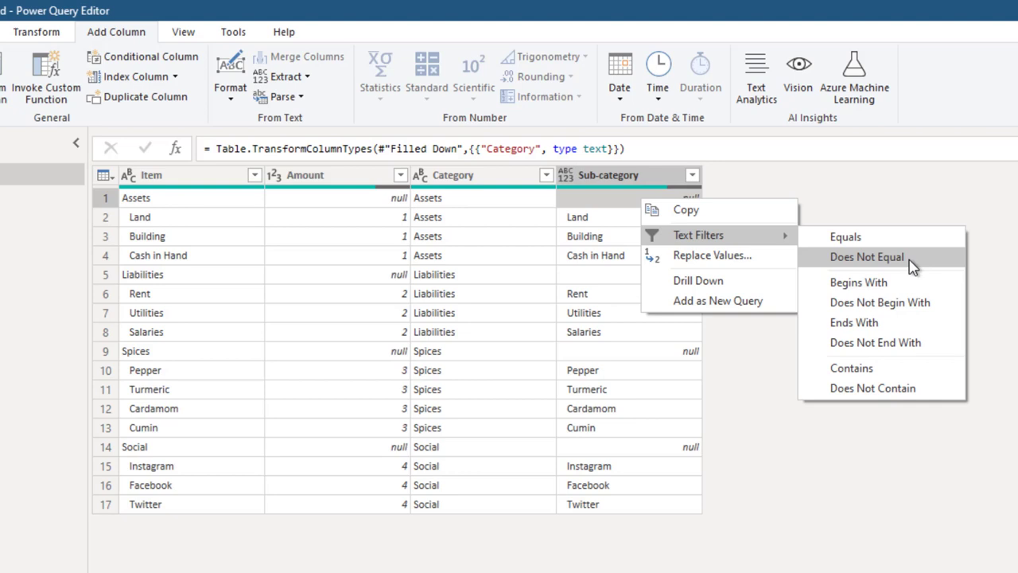
{"action": "left_click", "coordinate": [913, 265]}
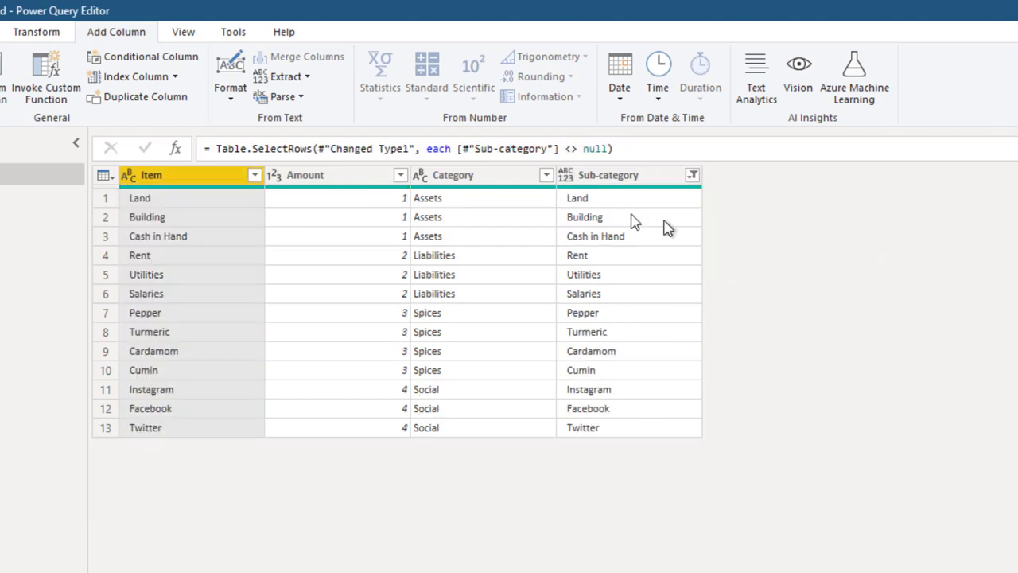
Set Sub-category to Text and remove the Item column
{"action": "left_click", "coordinate": [566, 175]}
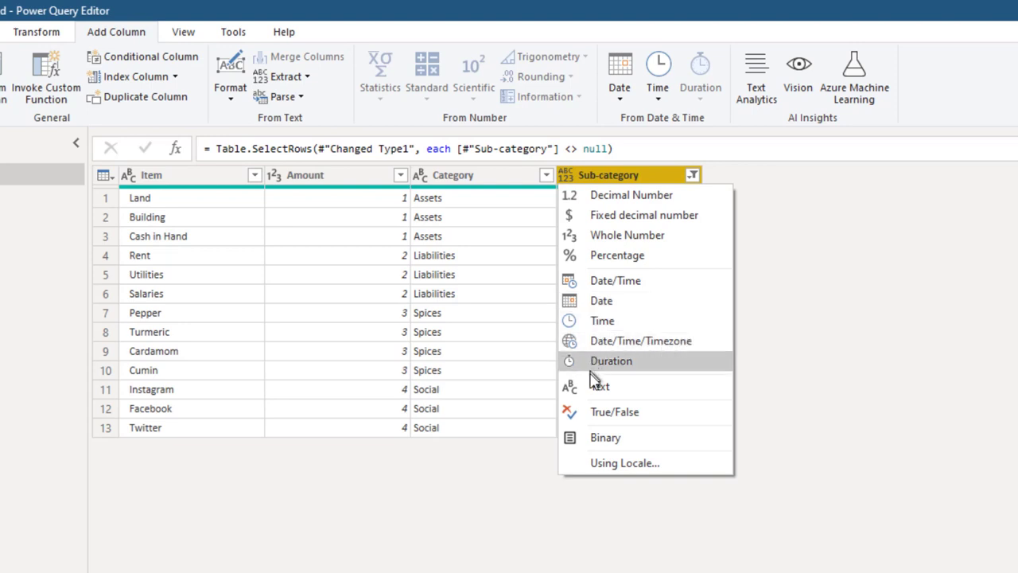
{"action": "left_click", "coordinate": [599, 386]}
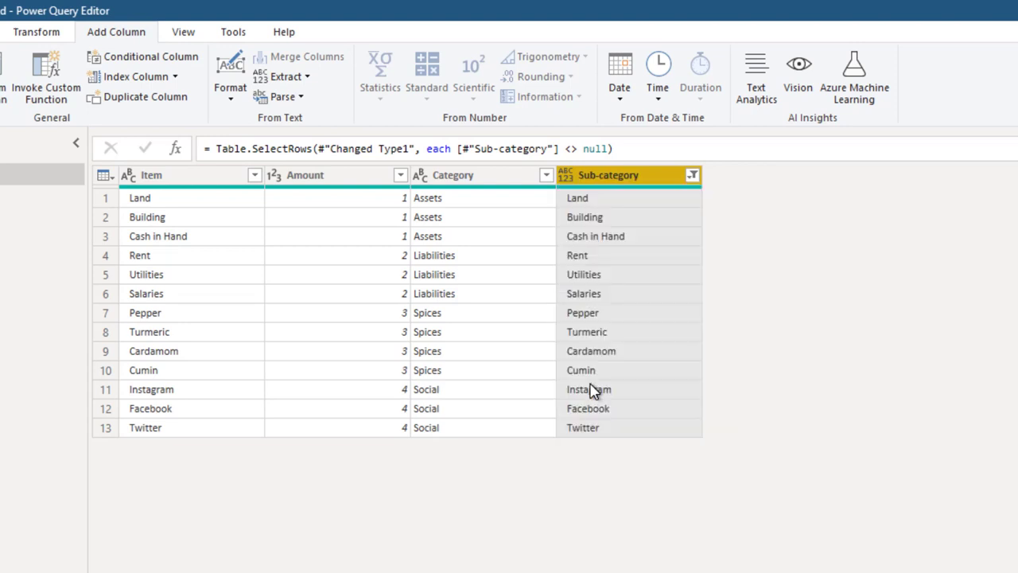
{"action": "right_click", "coordinate": [175, 183]}
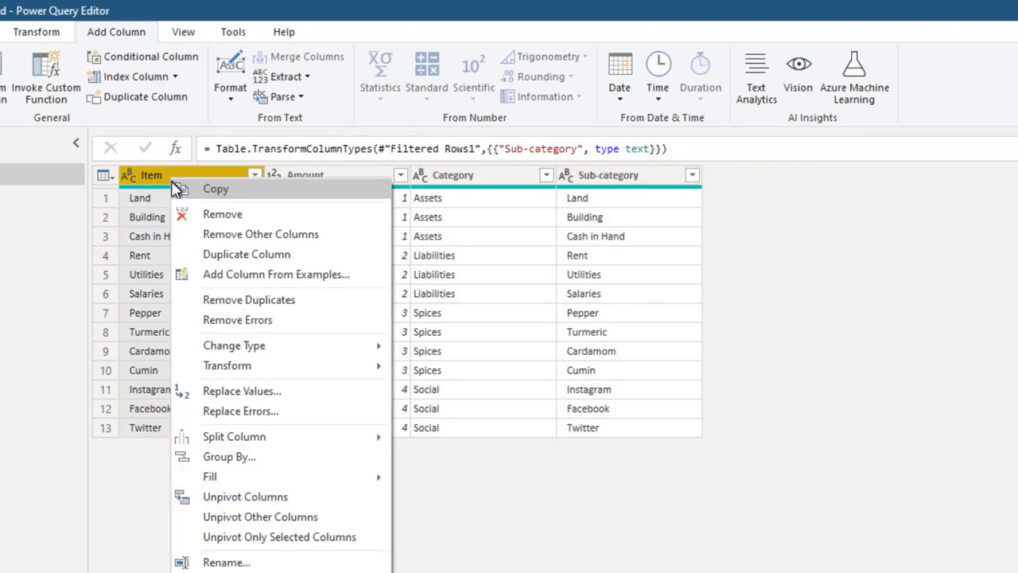
{"action": "left_click", "coordinate": [207, 216]}
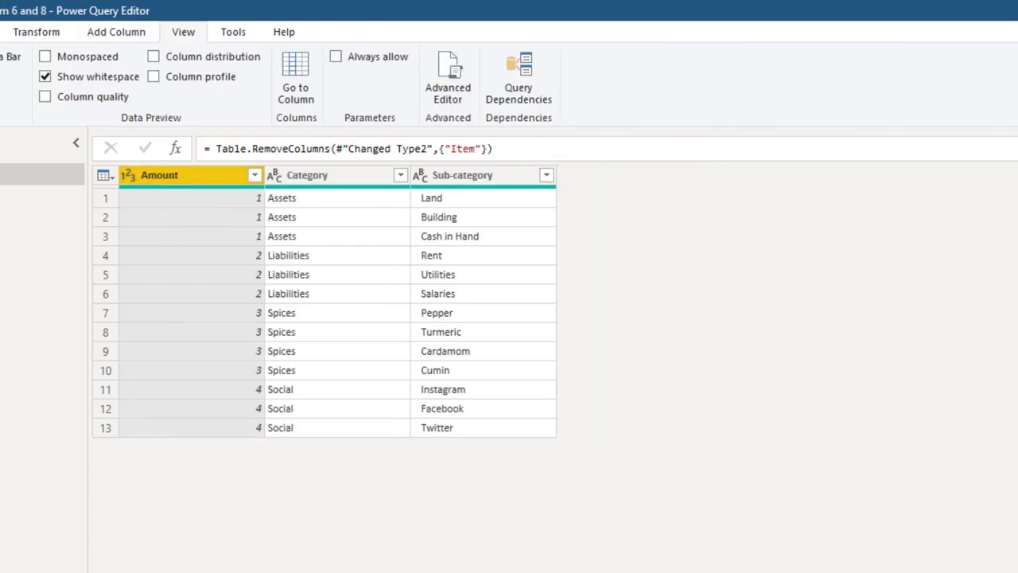